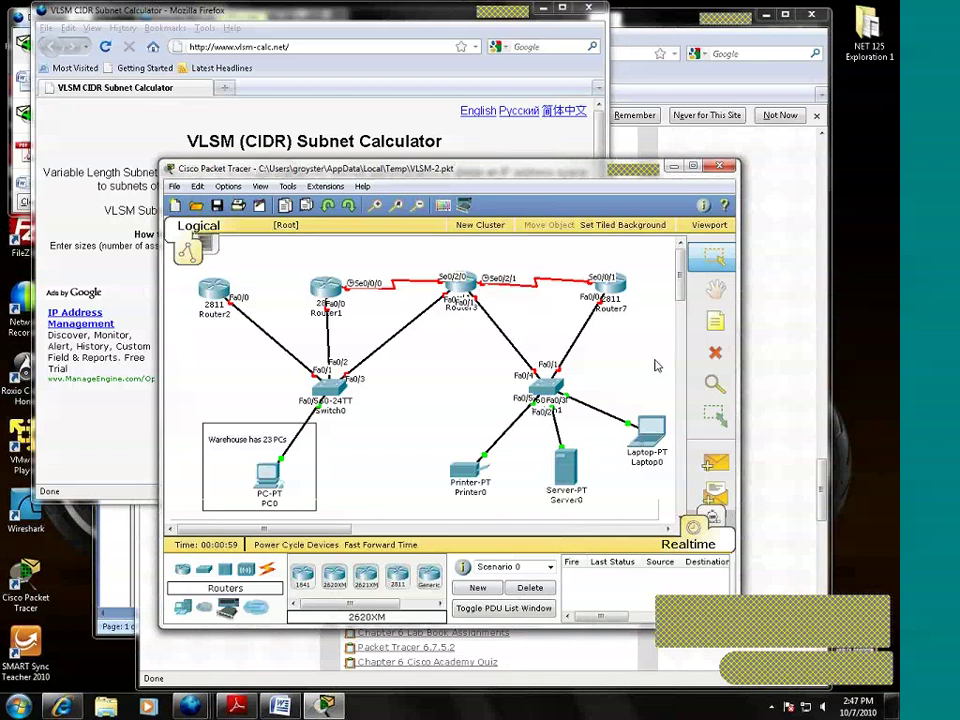
Step: Add a note reading 199.199.199.0/24 above Router3 in the Packet Tracer diagram
click(716, 322)
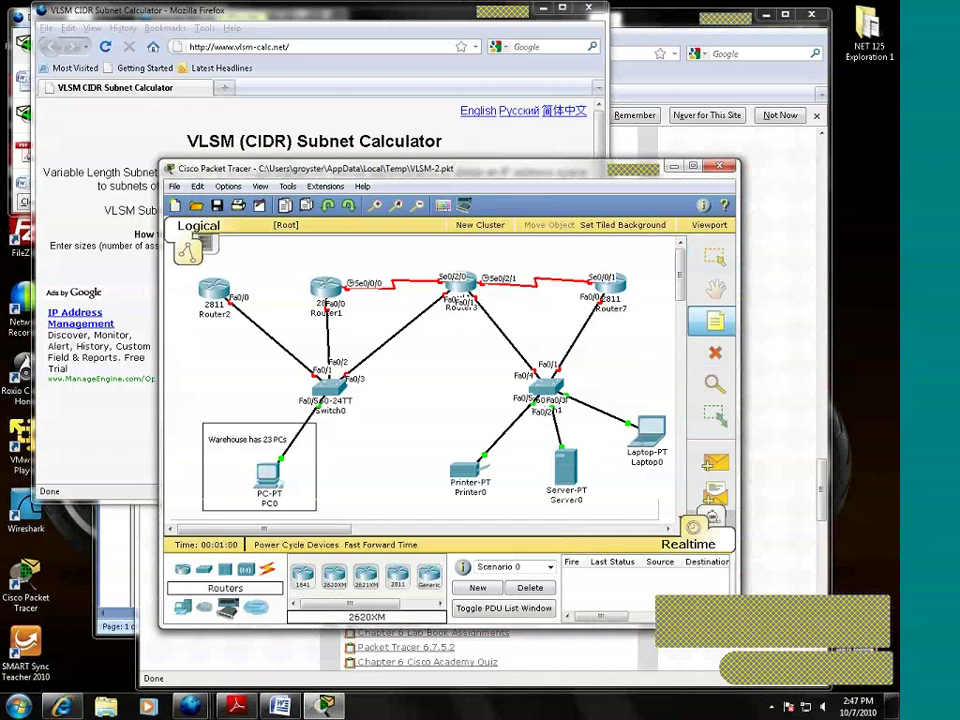
click(437, 247)
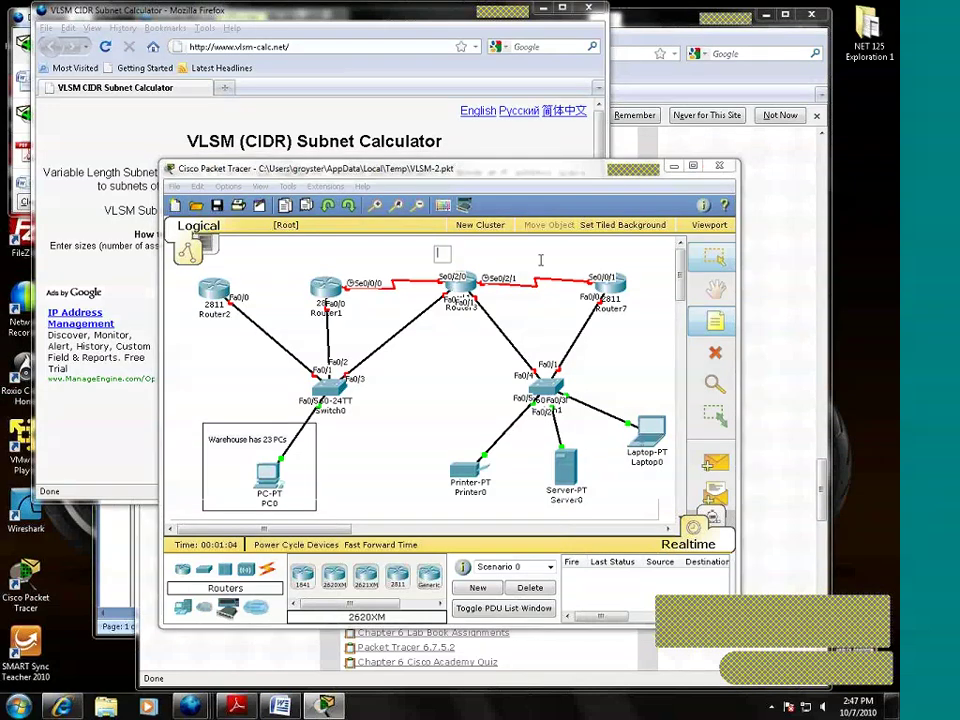
text(199.199.199.0/24)
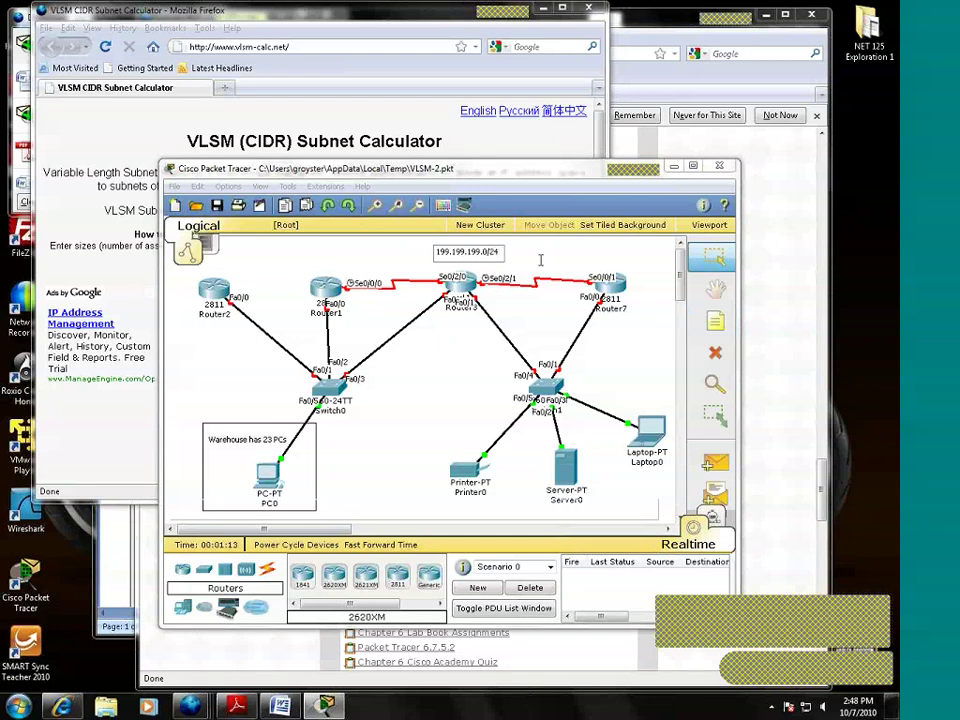
click(538, 260)
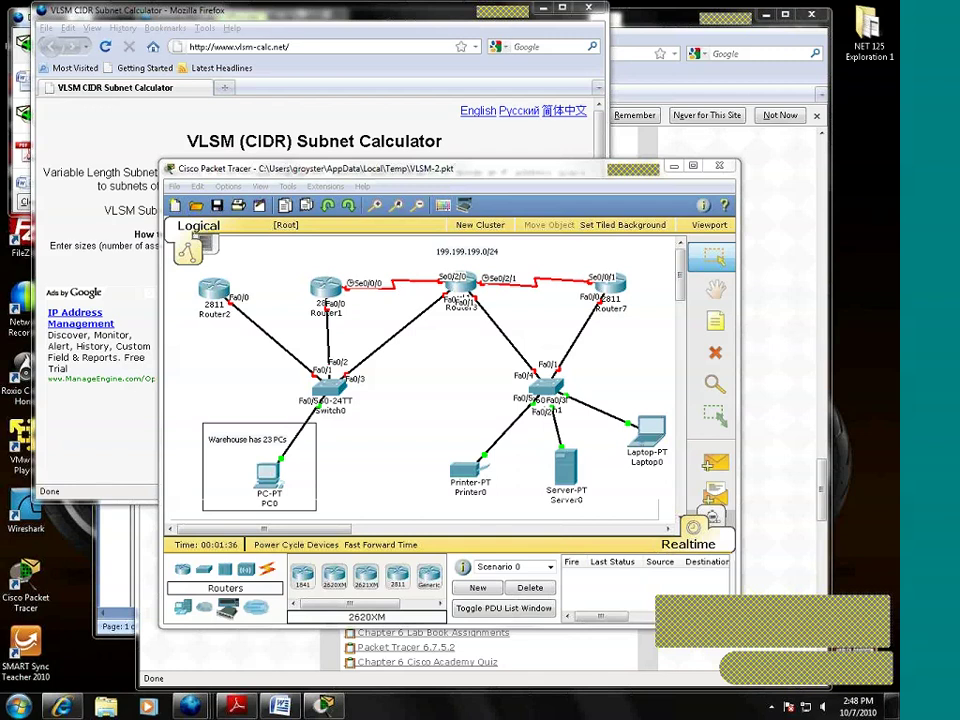
Step: Enter 199.199.199.0/24 as the major network, checking it against the diagram
click(412, 138)
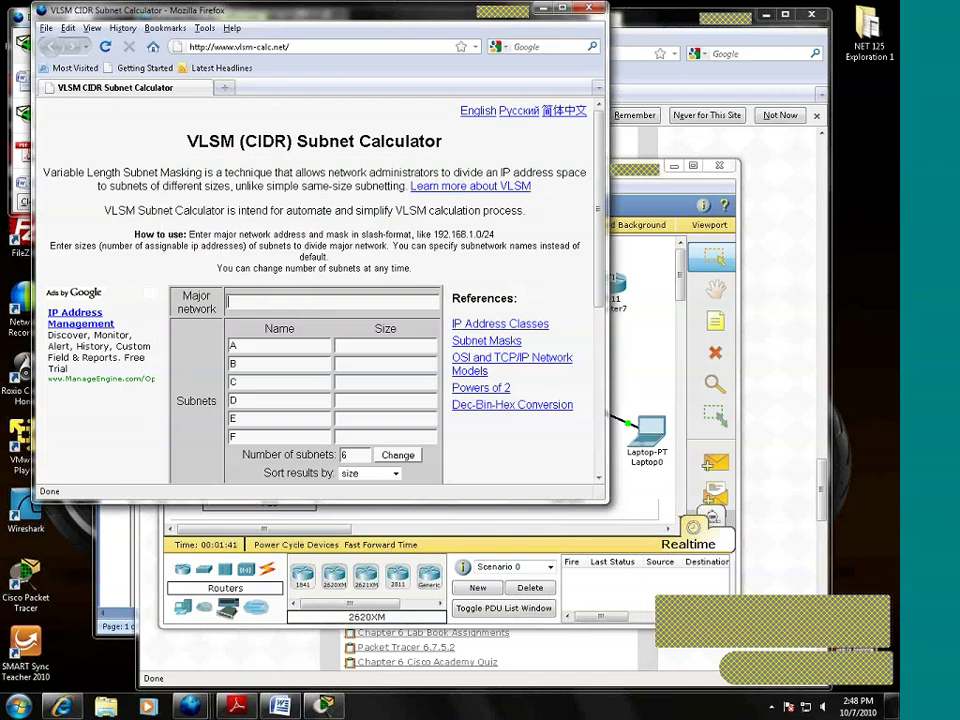
click(652, 264)
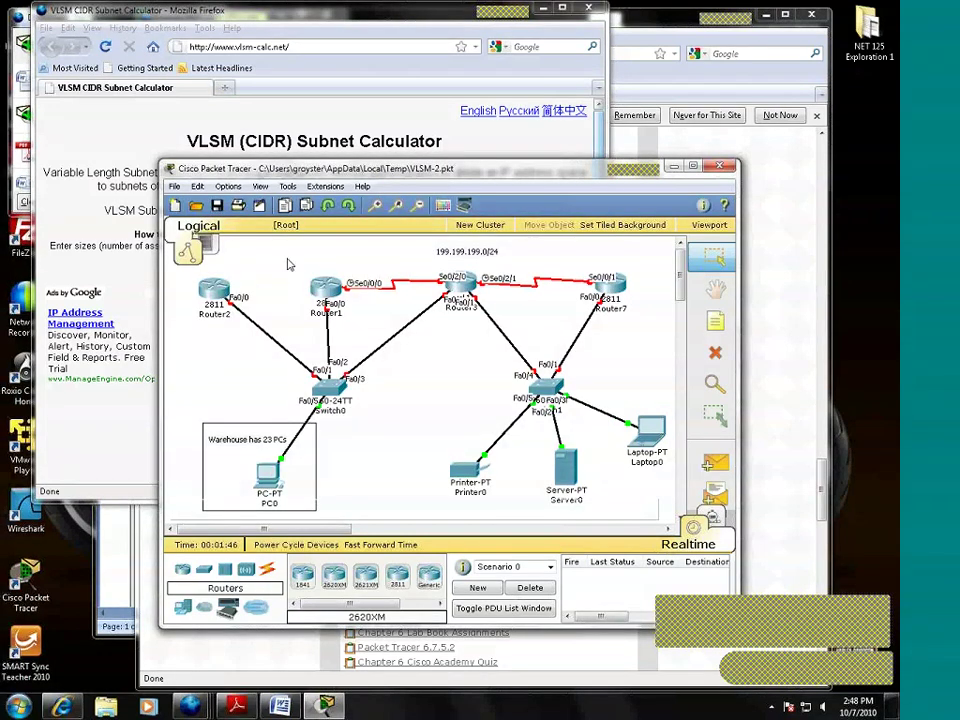
click(110, 198)
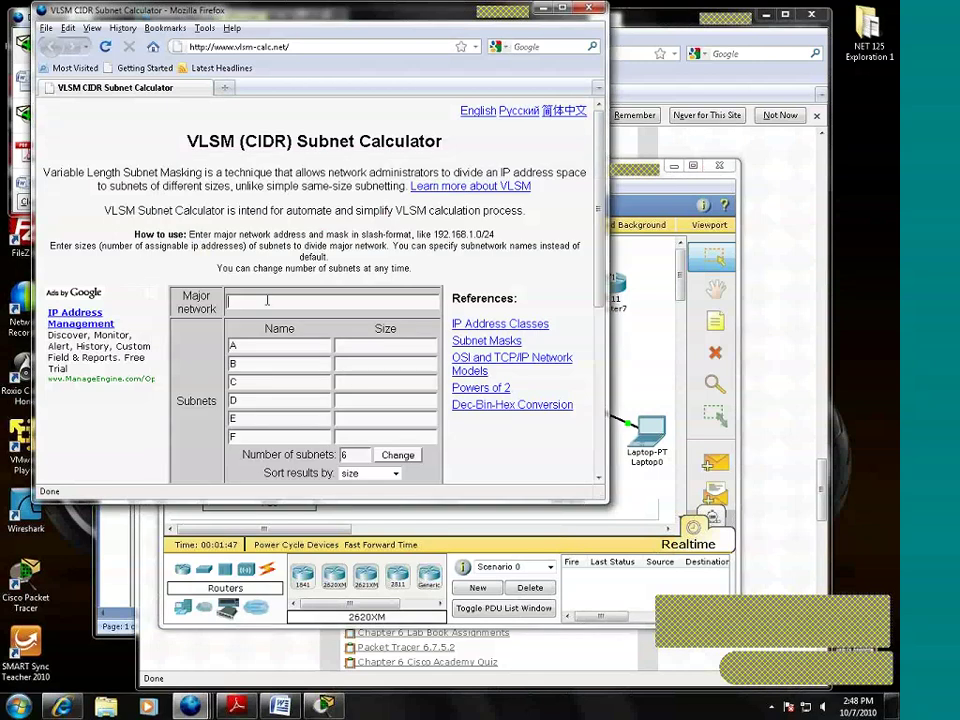
text(199.199.199.0/24)
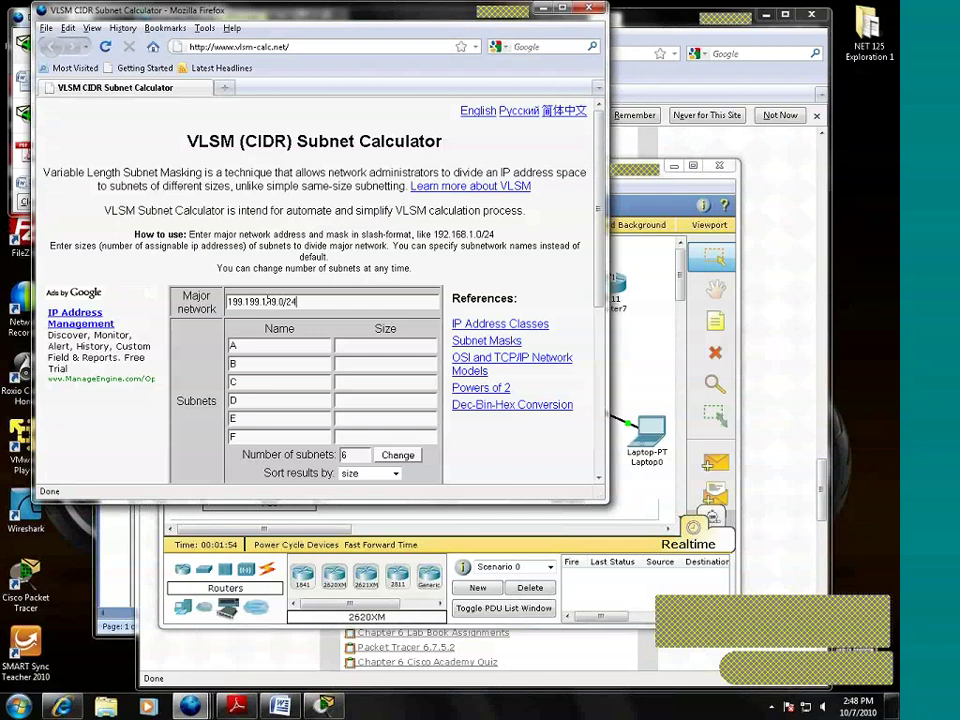
click(653, 306)
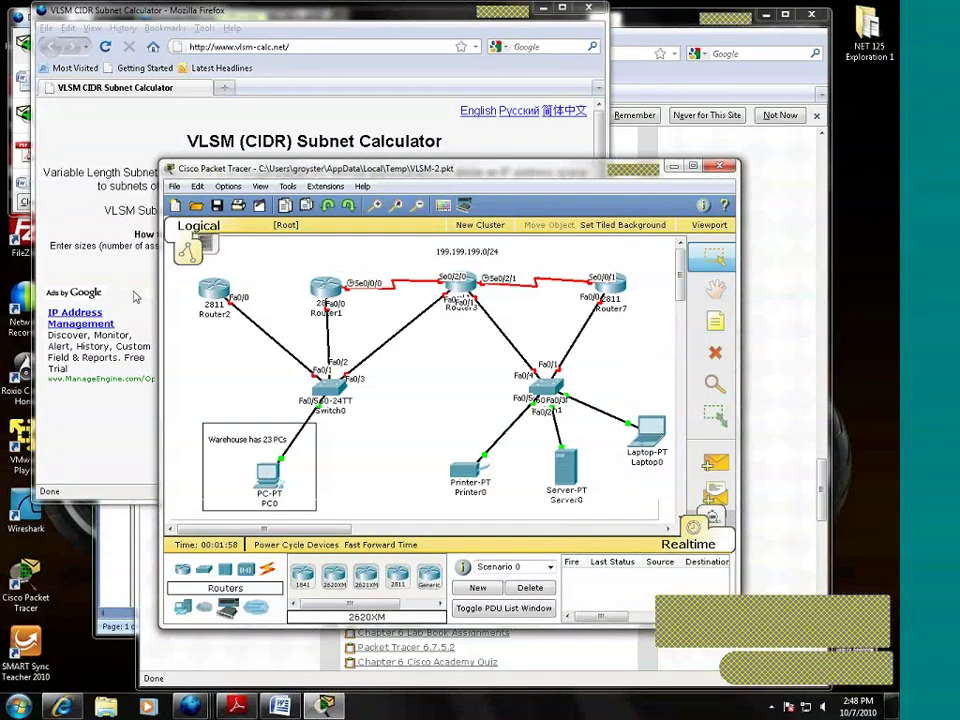
Step: Give subnet A a size of 2 from the diagram's link
click(102, 222)
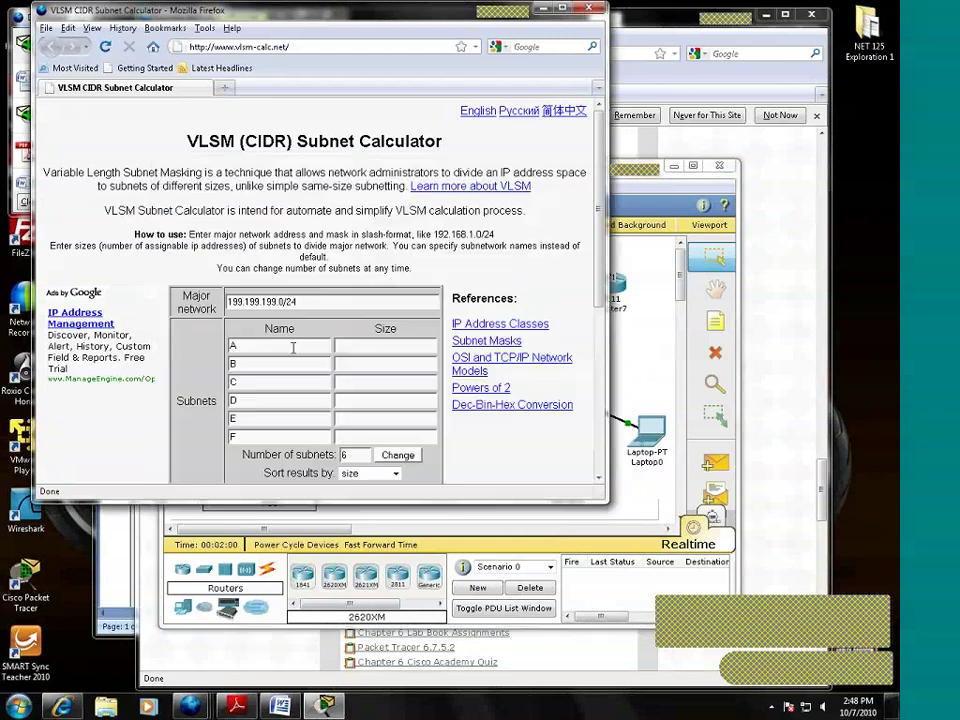
click(362, 346)
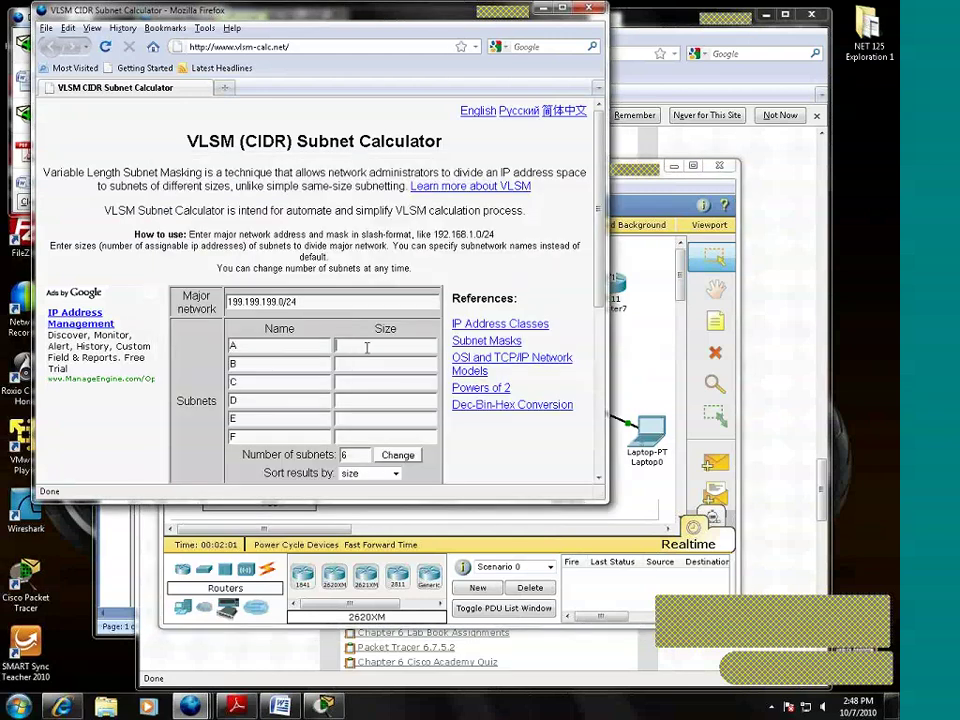
text(2)
click(615, 349)
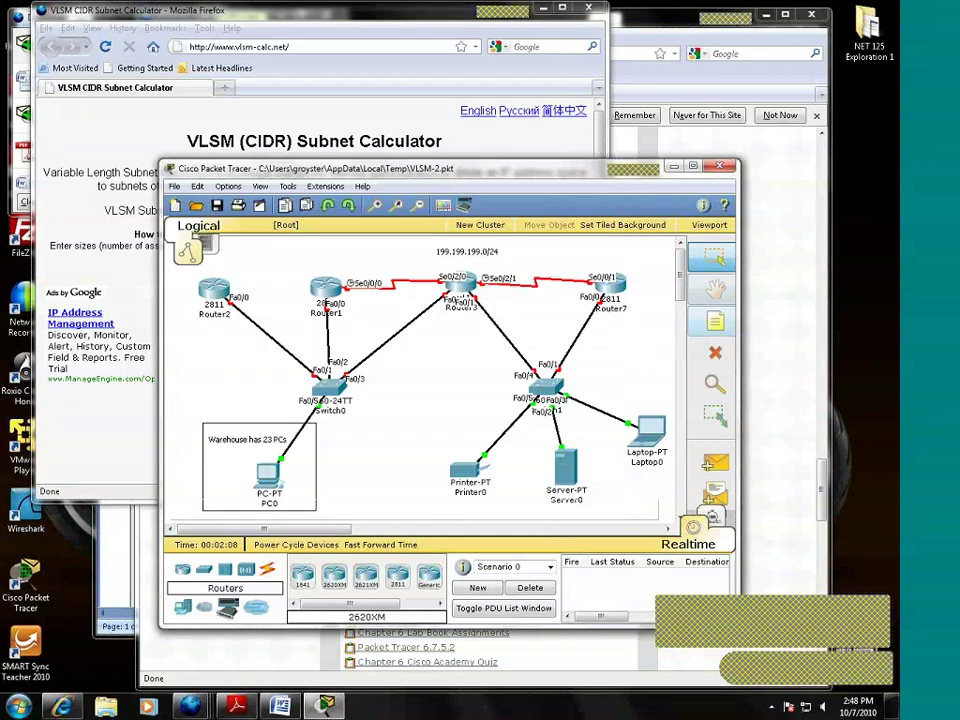
Step: Enter size 2 for subnet B and fill in subnet C's size from the diagram
click(420, 140)
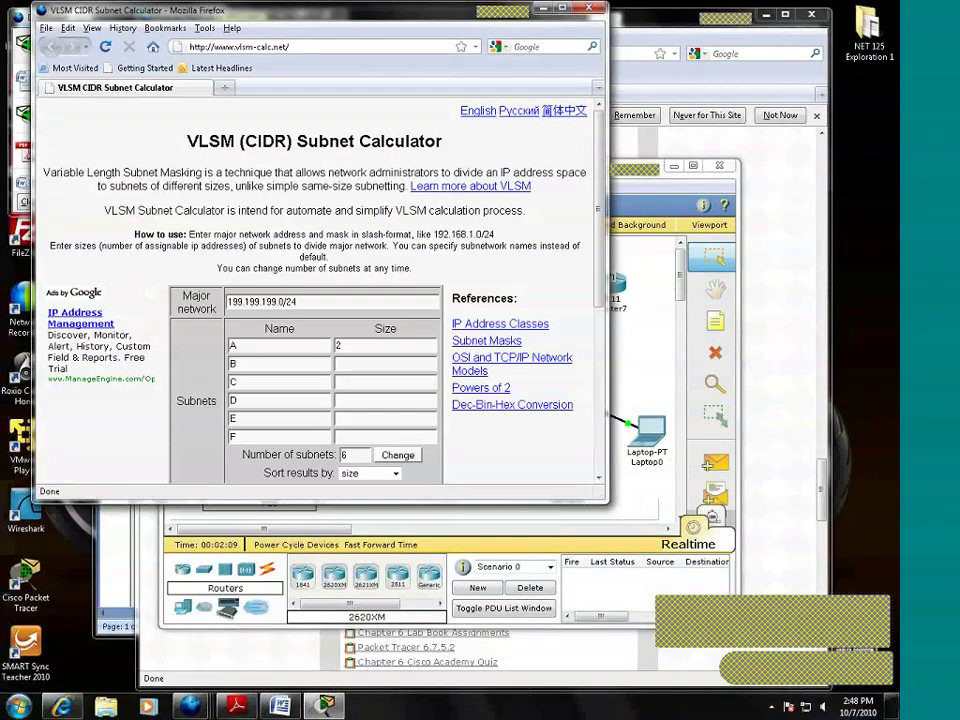
click(345, 363)
text(2)
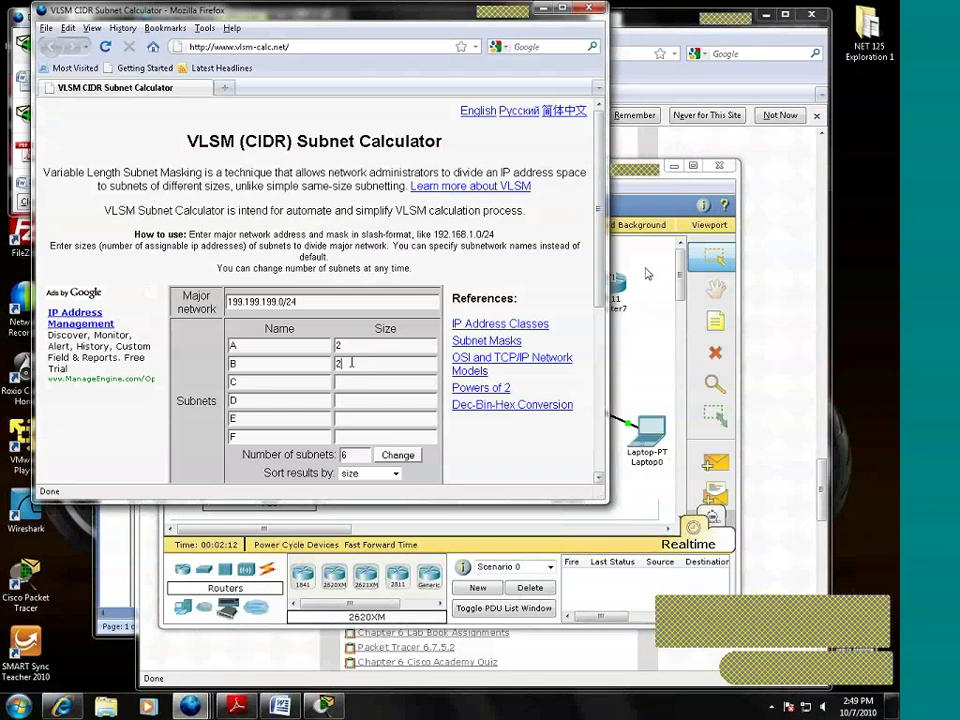
click(625, 437)
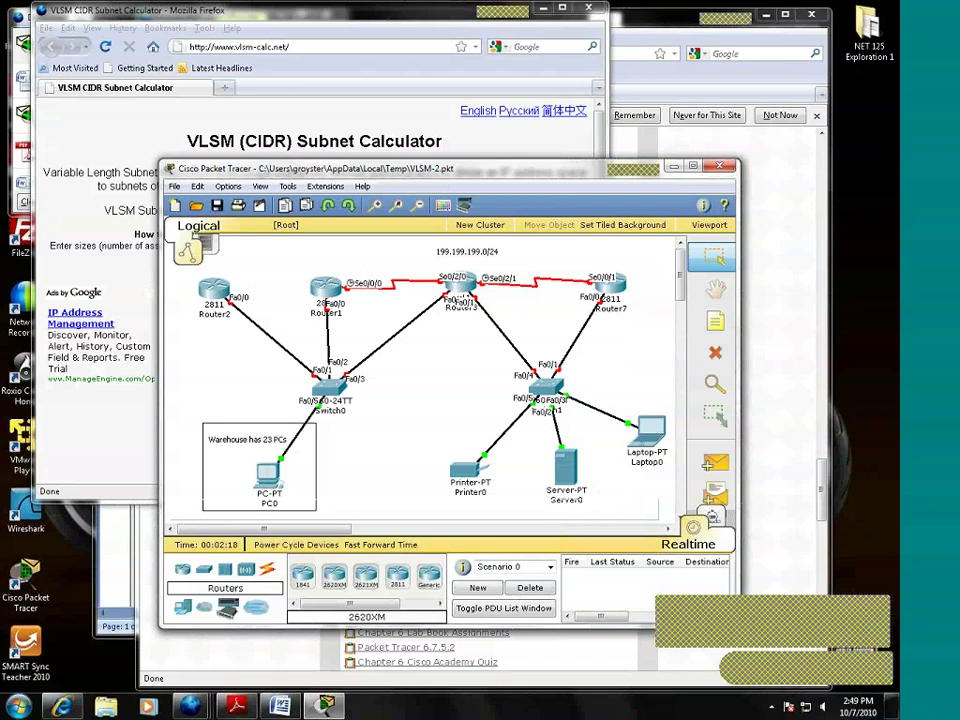
click(113, 269)
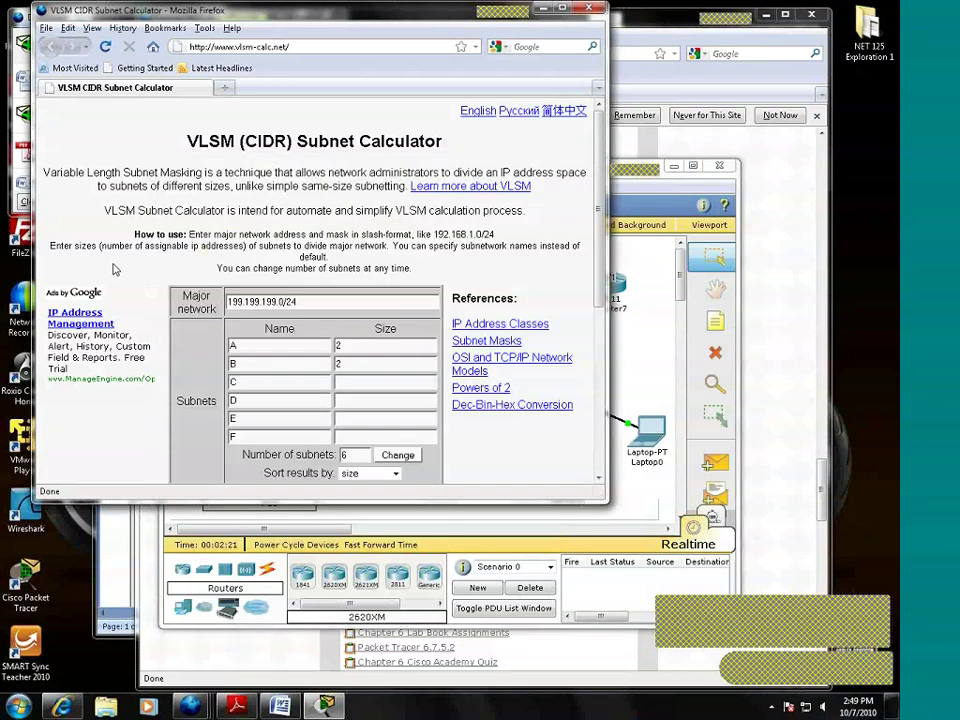
click(379, 383)
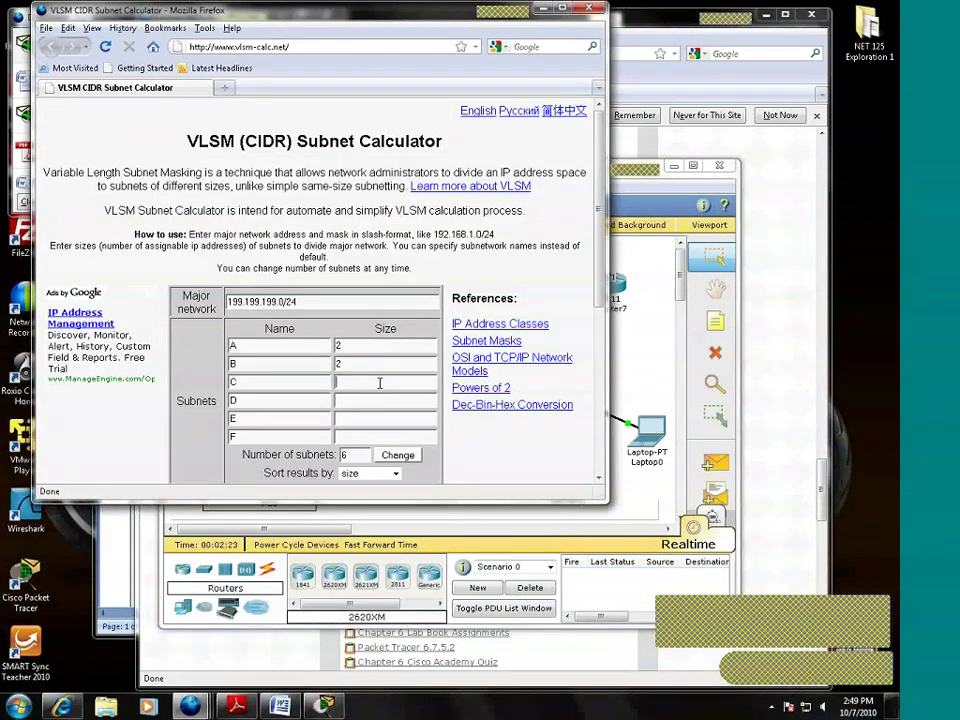
click(632, 376)
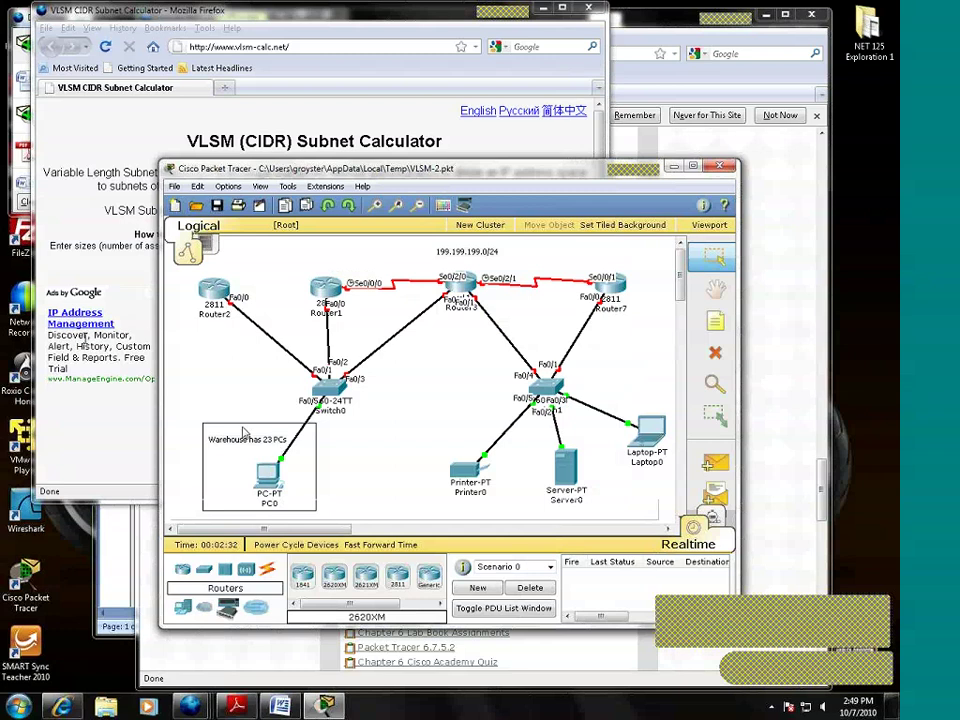
Step: Set subnet D's size to 27, clear names E and F, and set the subnet count to 4
click(140, 304)
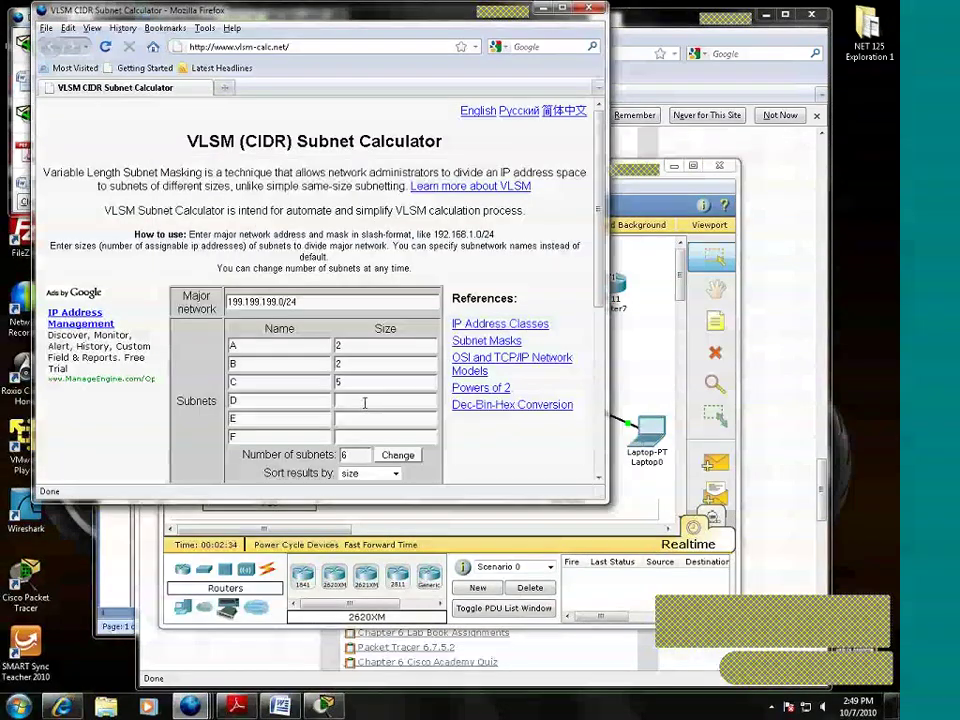
click(363, 401)
text(27)
key(Tab)
key(Delete)
click(244, 437)
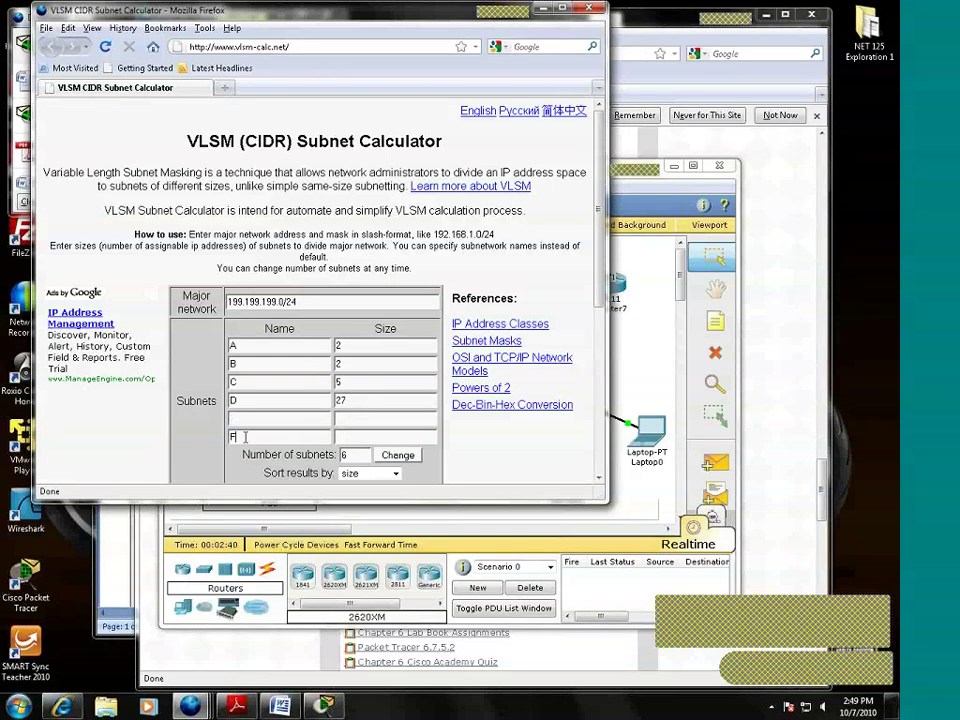
key(BackSpace)
double_click(333, 454)
text(4)
scroll(598, 298, down, 3)
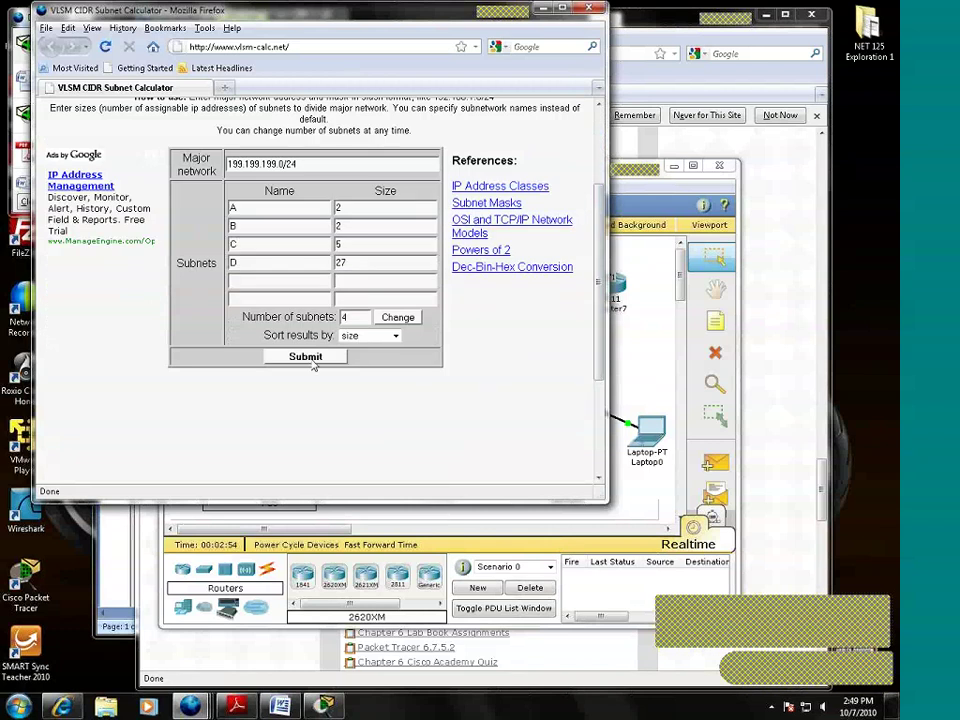
Step: Submit subnets A–D (2, 2, 5, 27) to compute the VLSM plan
click(310, 359)
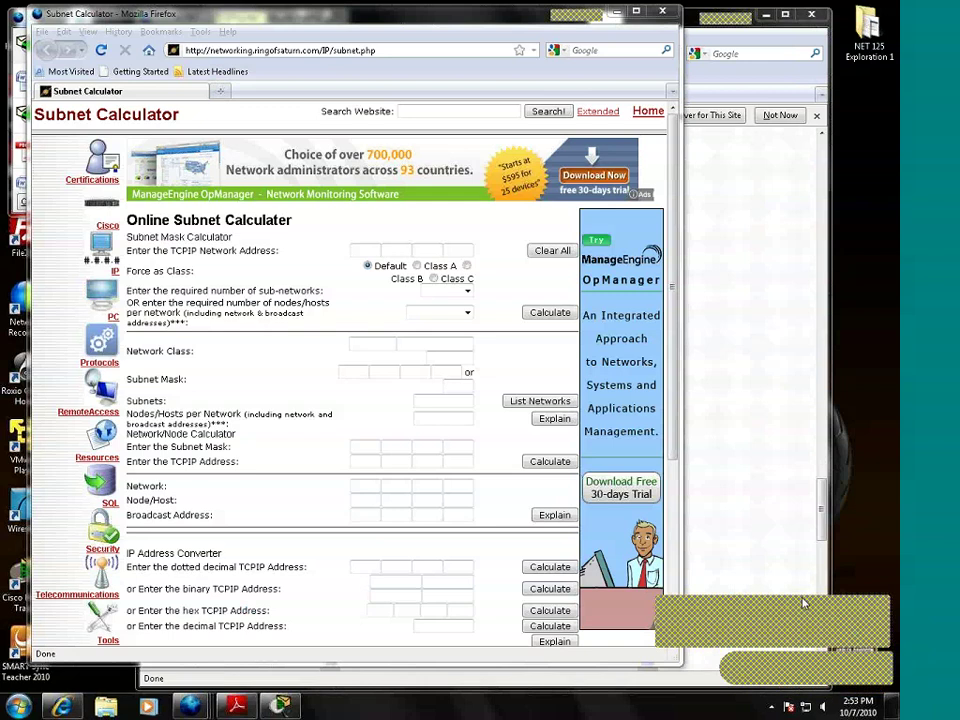
Step: Calculate 8 sub-networks for 200.200.200.0 (mask 255.255.255.224, /27) and list the networks
click(365, 250)
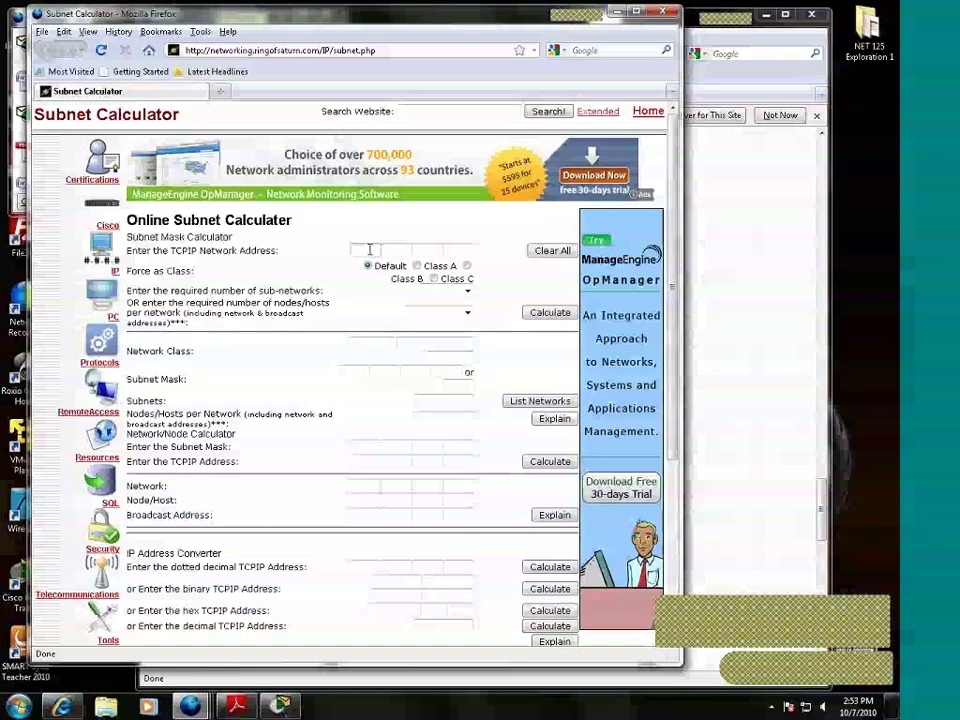
text(200 )
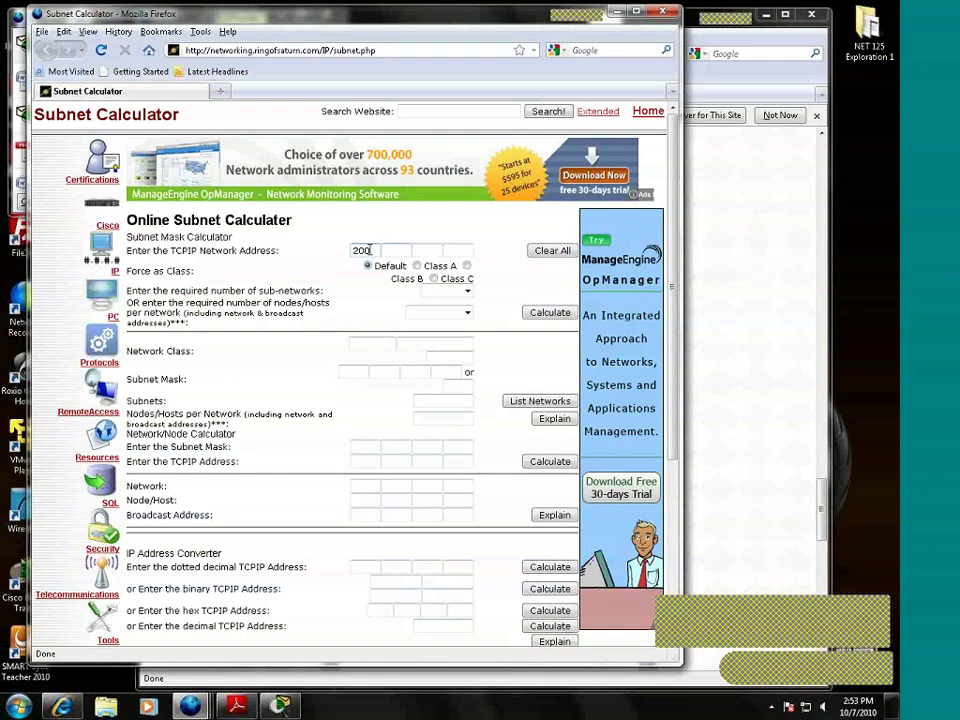
text(200 200 0)
click(467, 292)
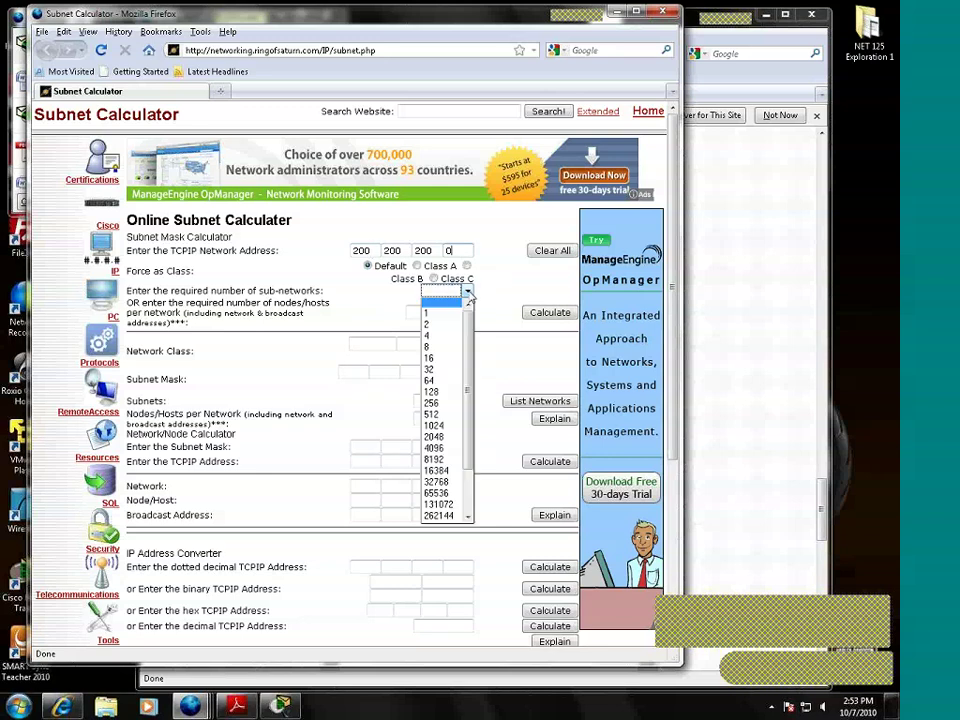
click(442, 347)
click(503, 305)
click(559, 316)
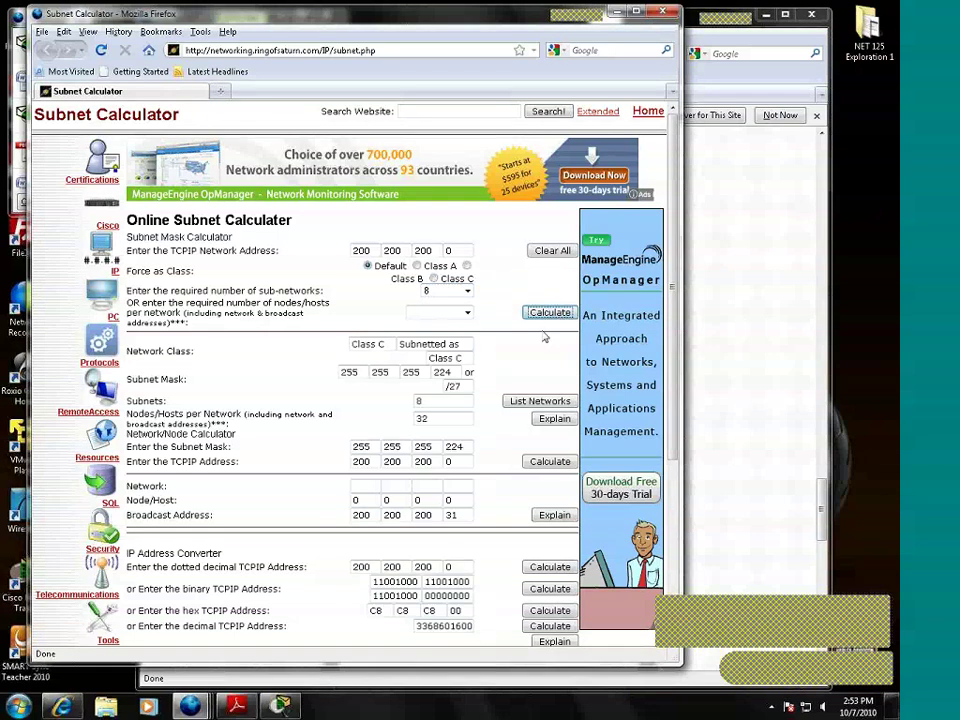
click(546, 403)
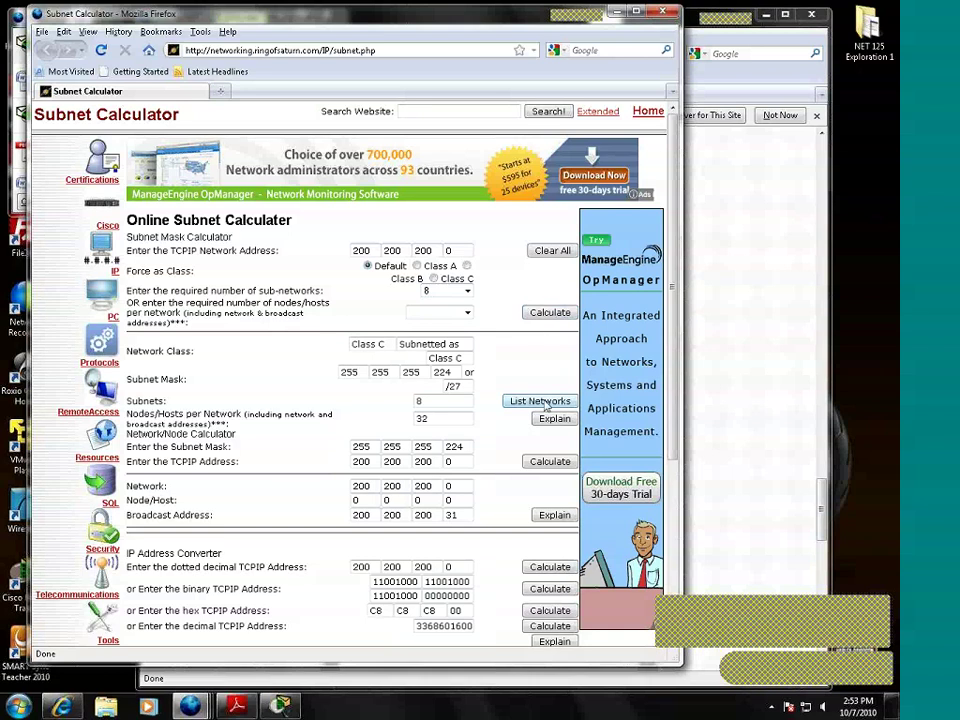
click(546, 403)
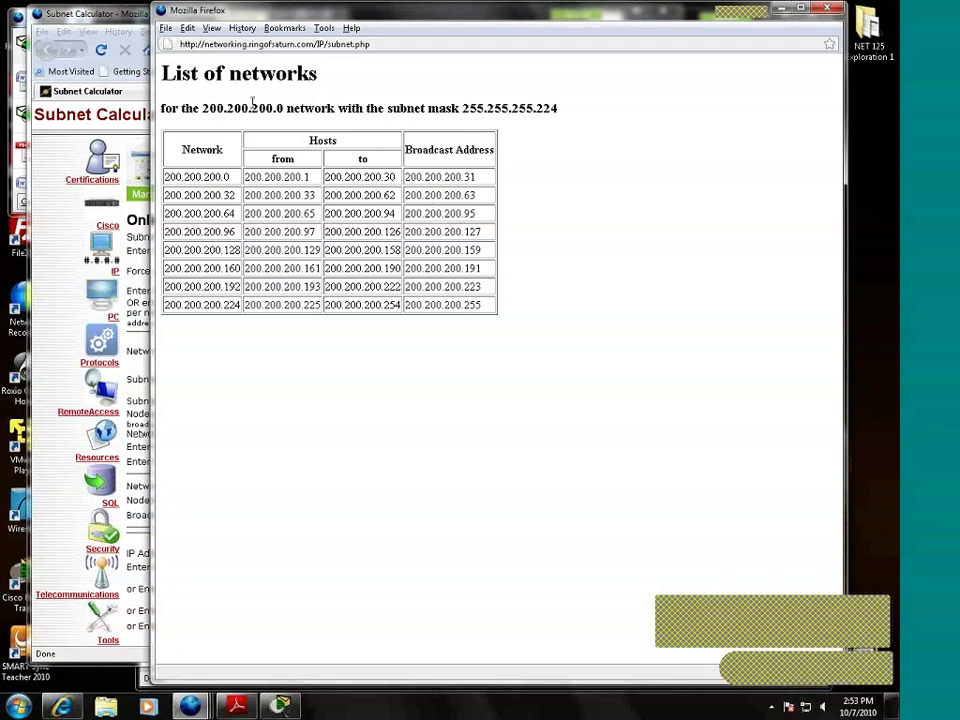
key(ctrl+w)
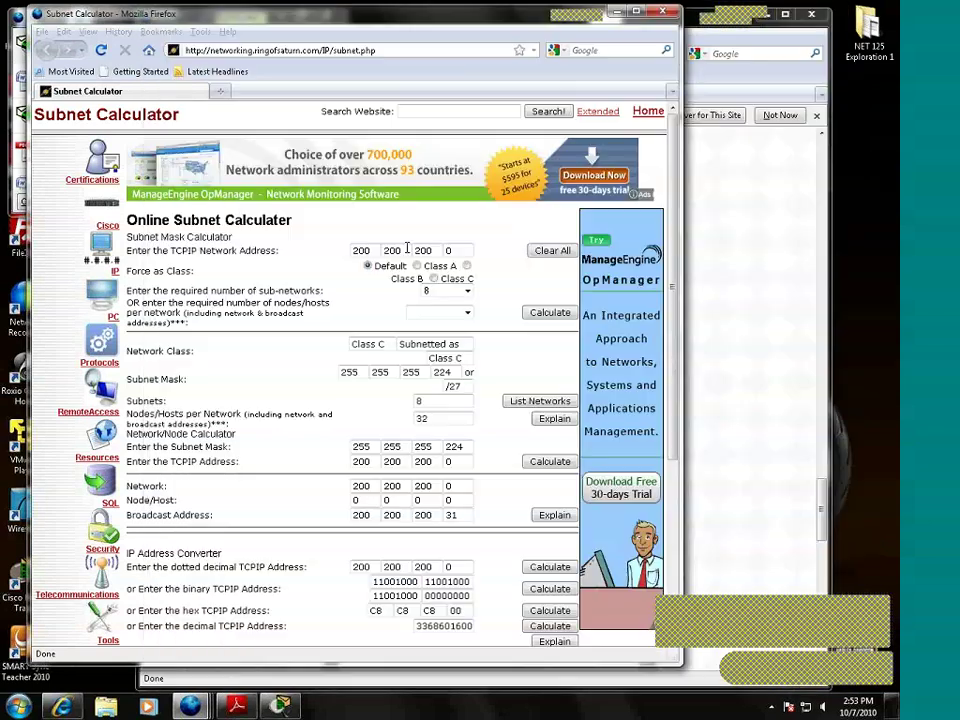
Step: Change the address to 150.200.0.0, calculate 512 sub-networks, and list the /25 networks
drag(370, 250, 326, 251)
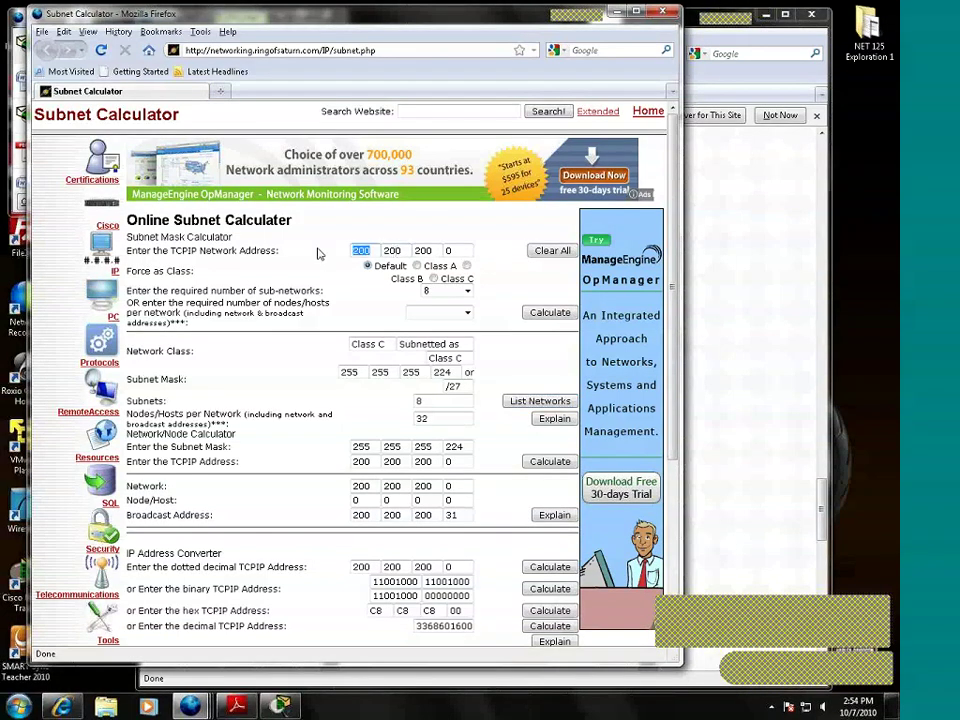
text(150)
double_click(434, 251)
text(0)
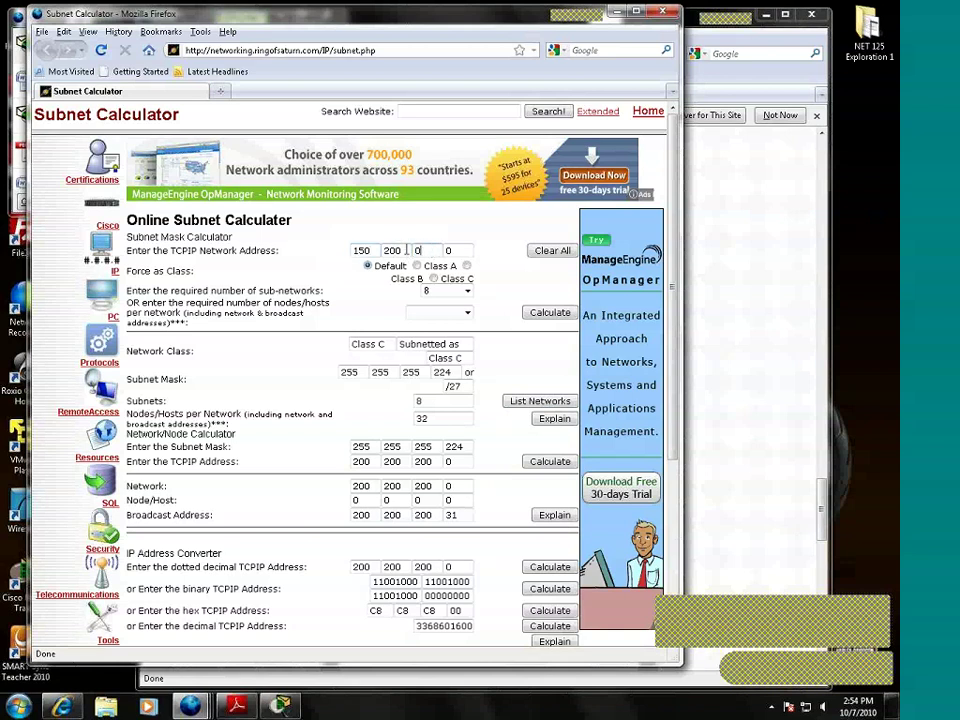
click(467, 291)
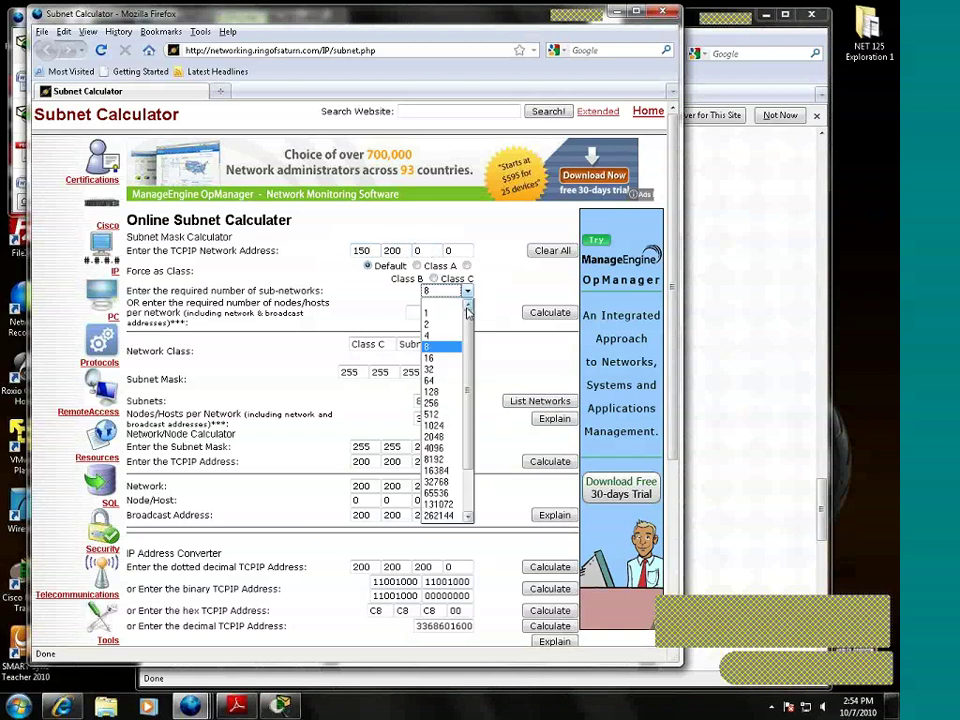
click(442, 415)
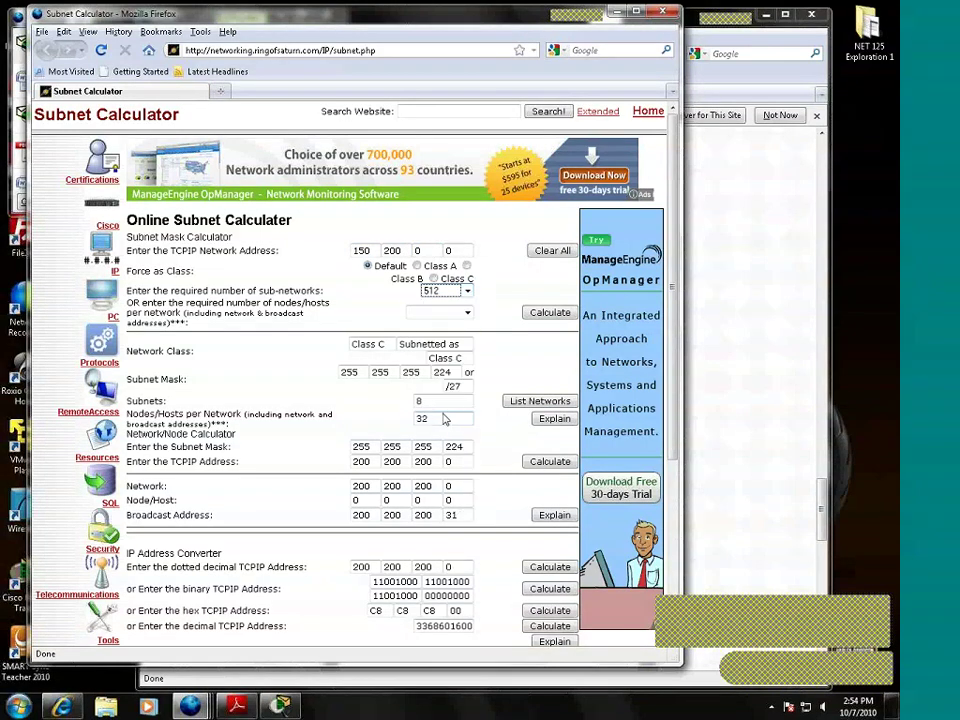
click(551, 314)
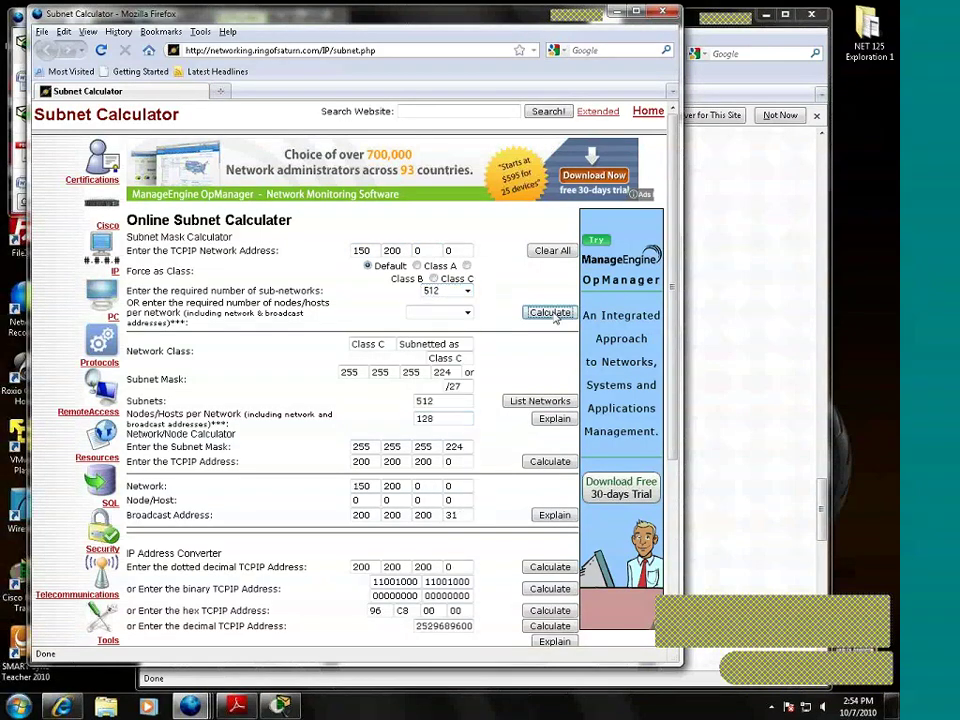
click(533, 402)
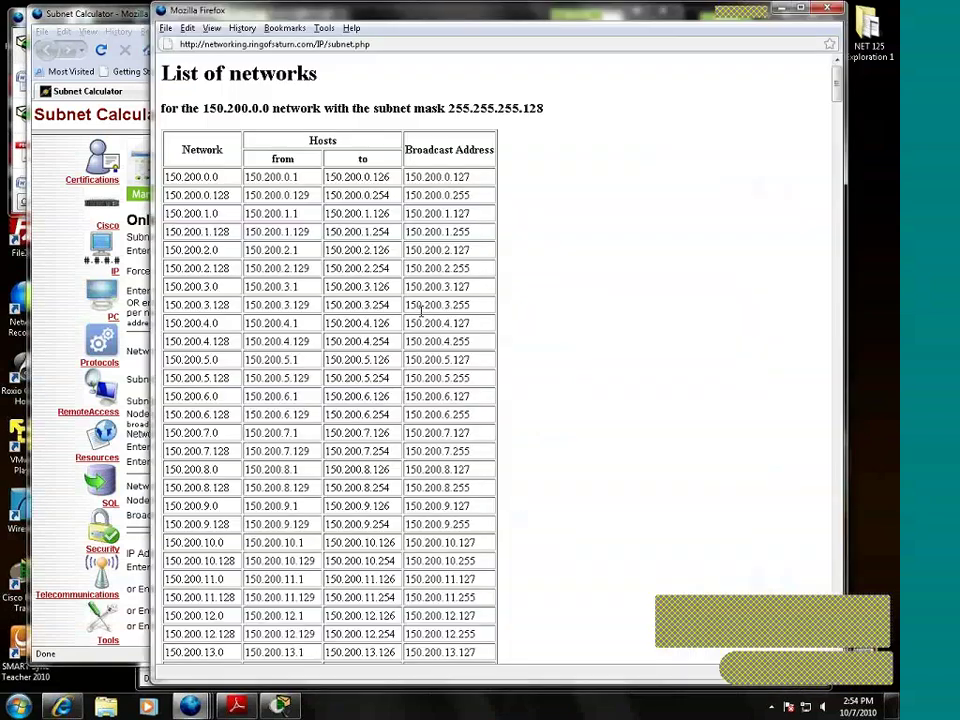
scroll(420, 307, down, 5)
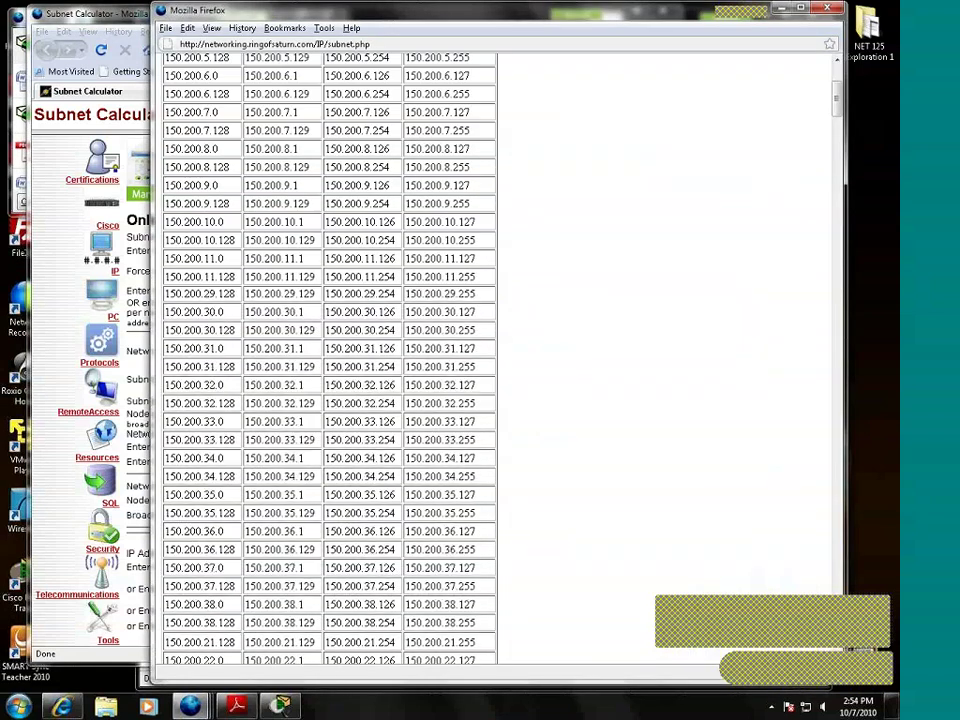
scroll(418, 313, down, 20)
scroll(418, 318, down, 20)
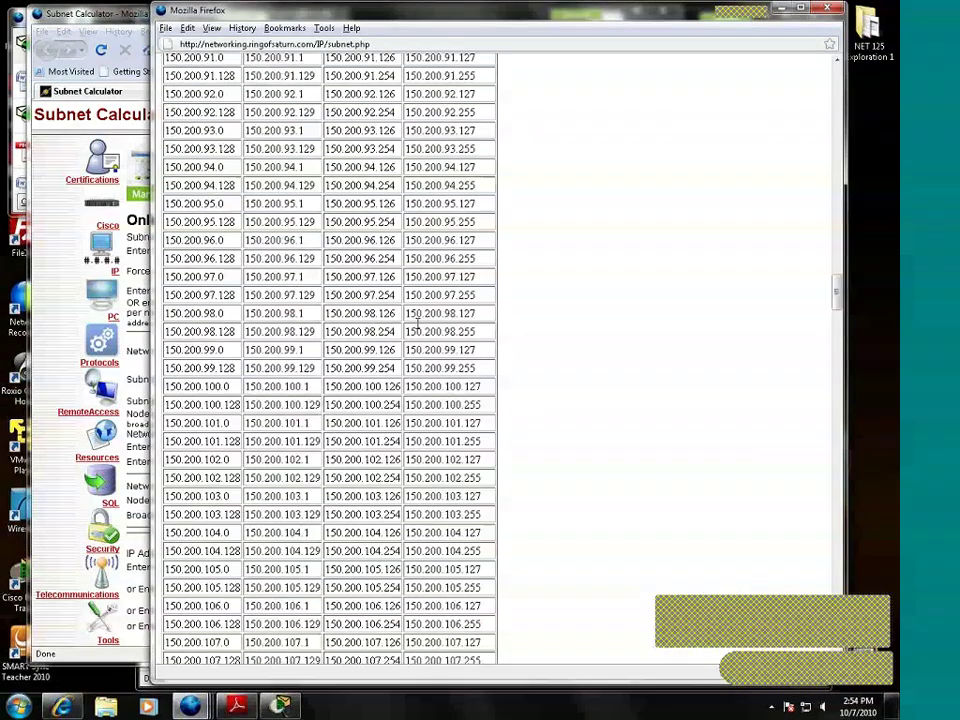
scroll(419, 322, down, 19)
scroll(420, 322, down, 20)
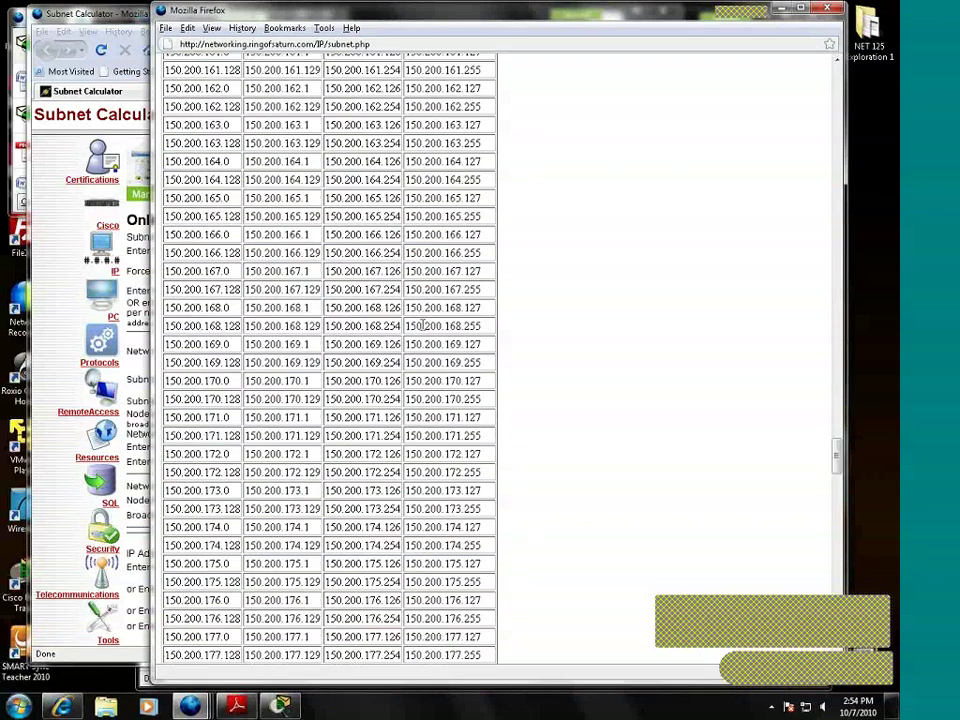
scroll(423, 325, down, 19)
scroll(427, 322, up, 20)
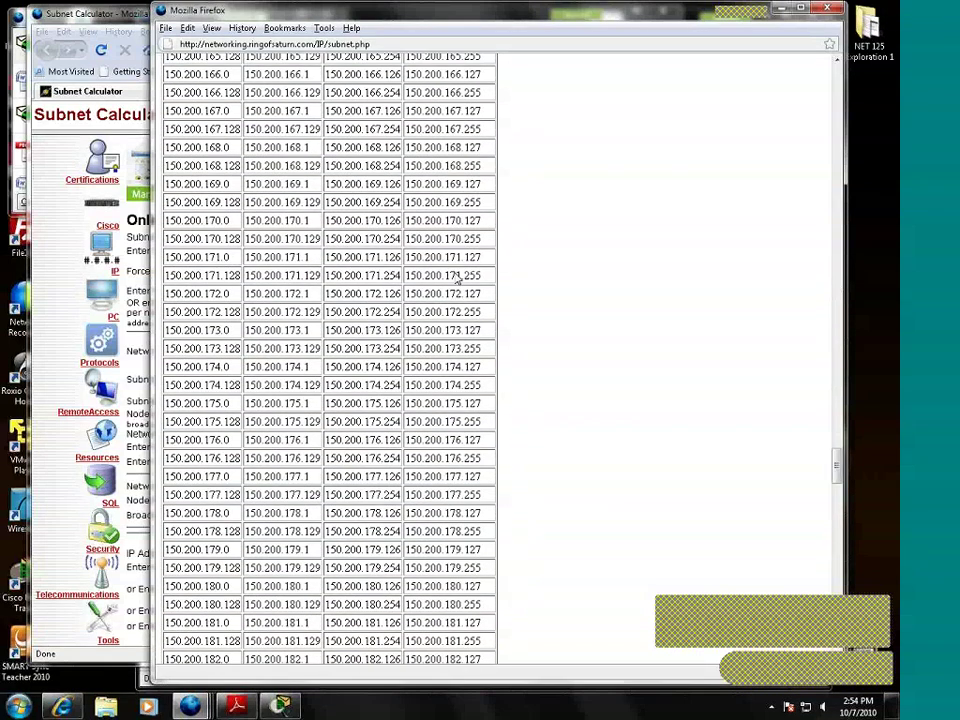